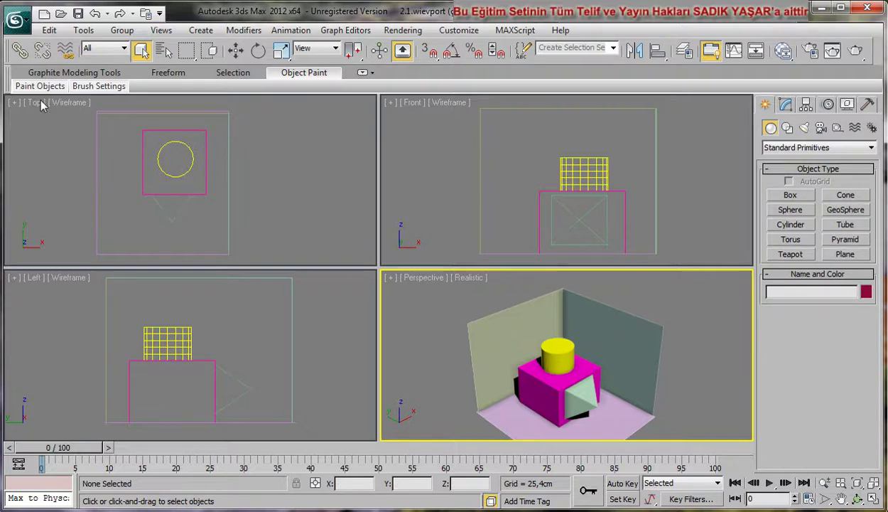
- Browse the application menu's New options, close it, then reopen the menu to reach Reset
click(15, 20)
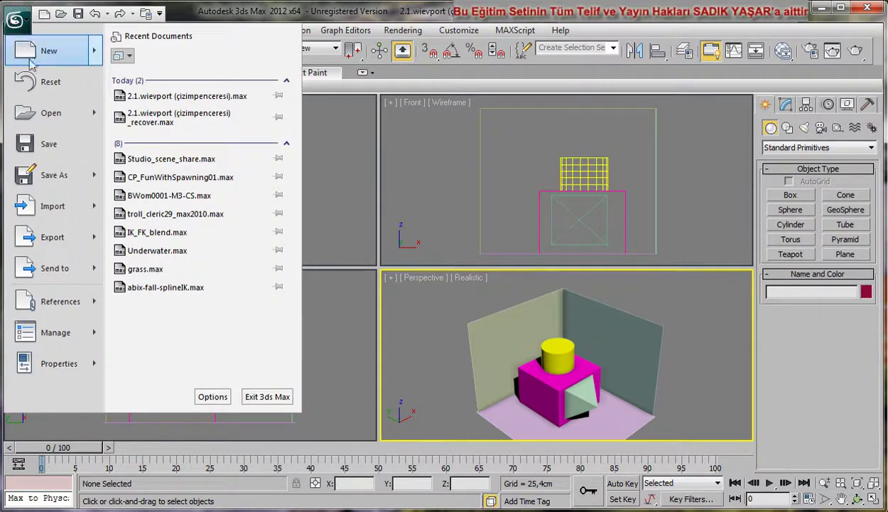
mouse_move(50, 51)
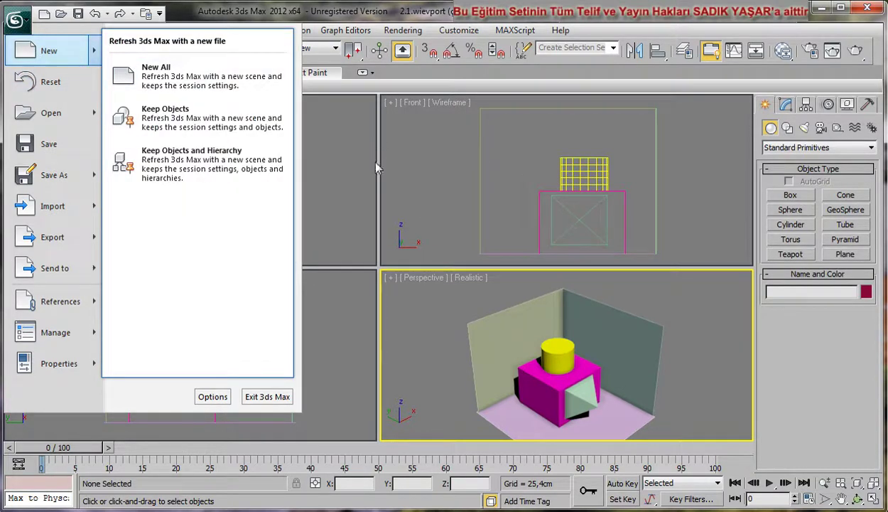
click(416, 309)
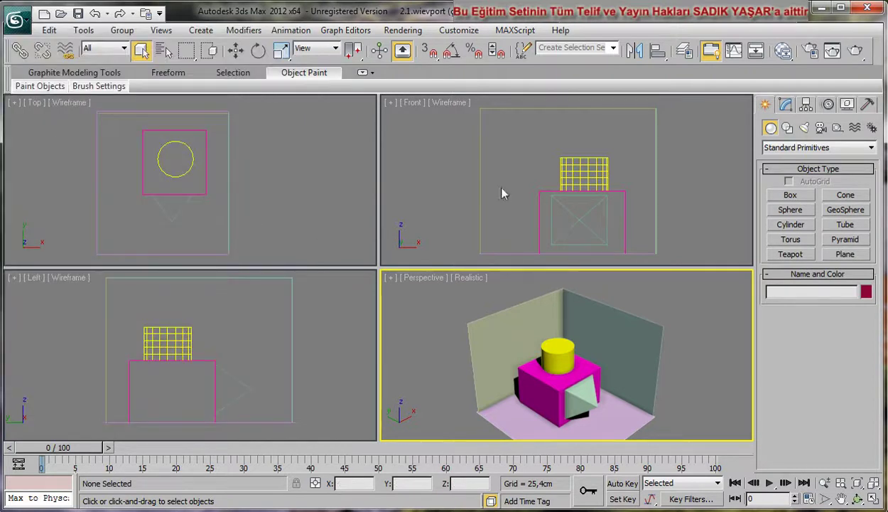
click(15, 20)
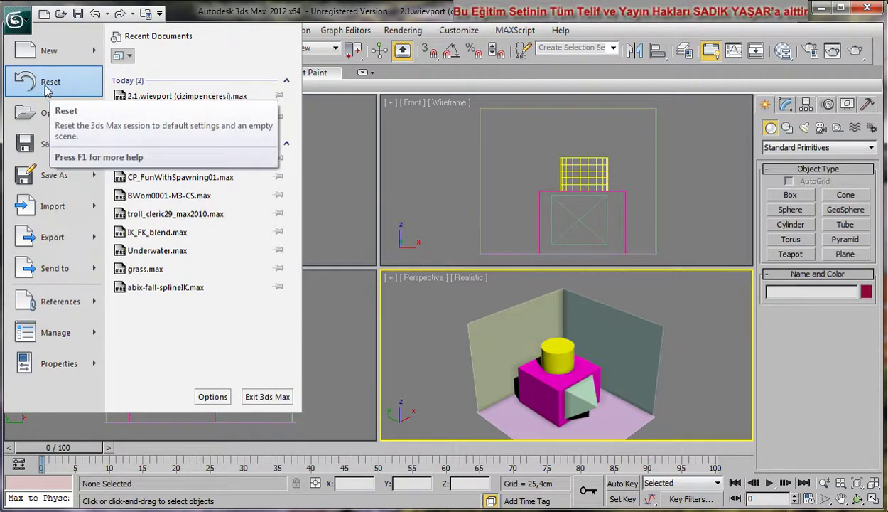
- Reset 3ds Max to an empty scene, confirming the reset with Yes
click(49, 88)
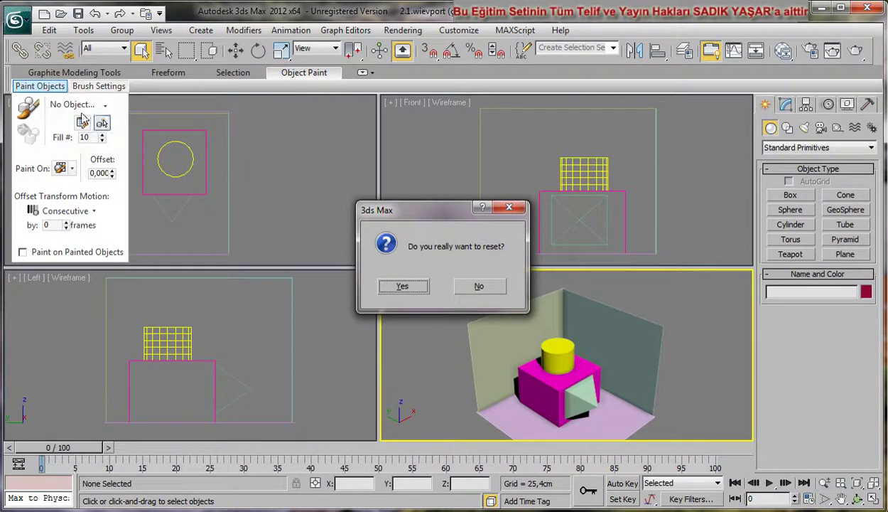
click(402, 287)
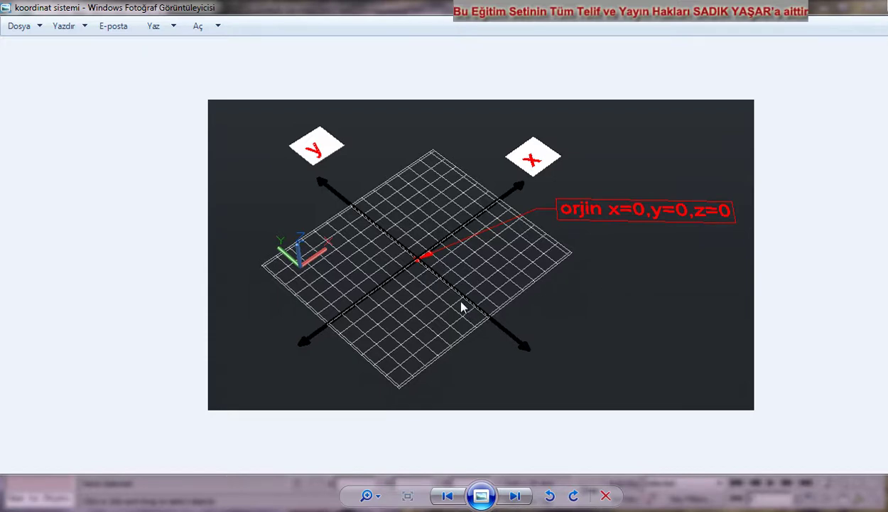
- Leave the coordinate-system image and return to the empty 3ds Max scene
click(349, 485)
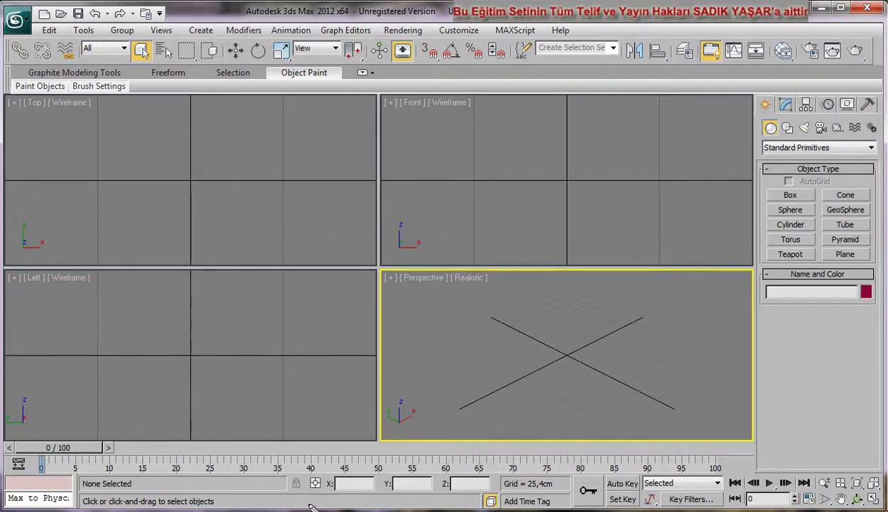
- Mark the X/Y/Z coordinate fields, clear the mark, and switch back to the coordinate diagram
mouse_move(303, 474)
mouse_down()
mouse_move(397, 494)
mouse_move(492, 494)
mouse_up()
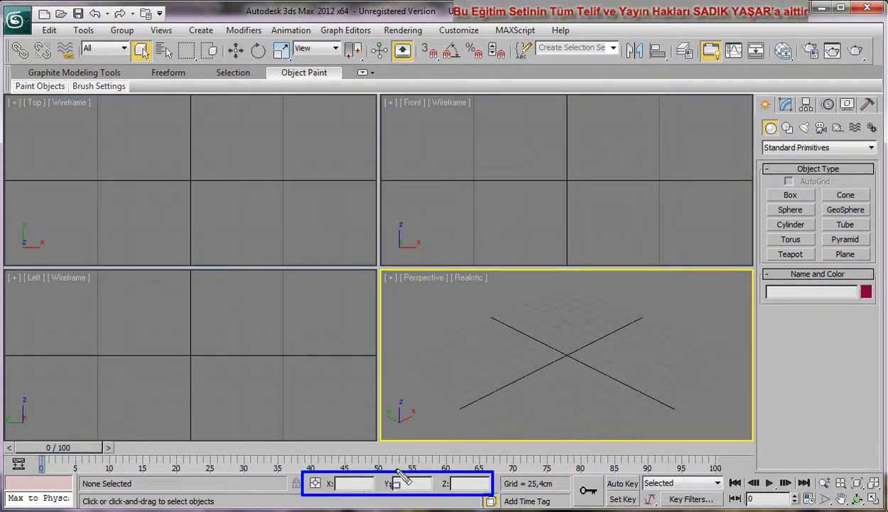
key(Escape)
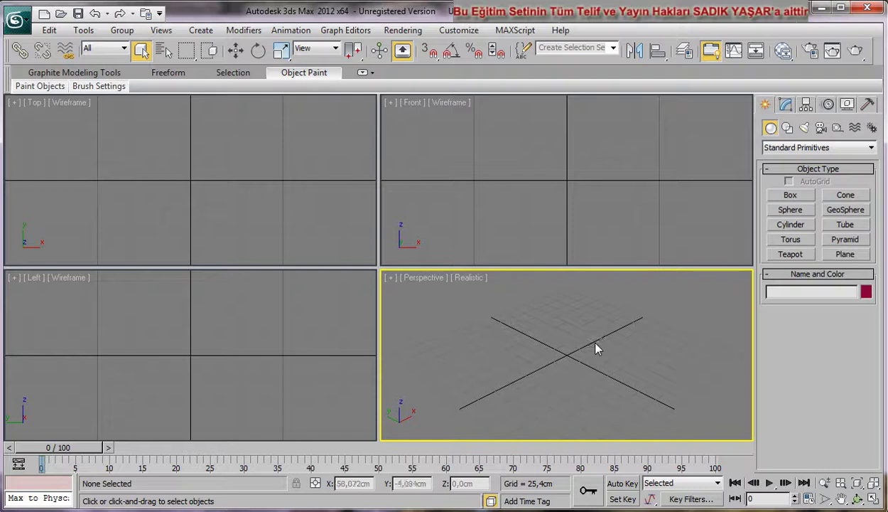
key(alt+Tab)
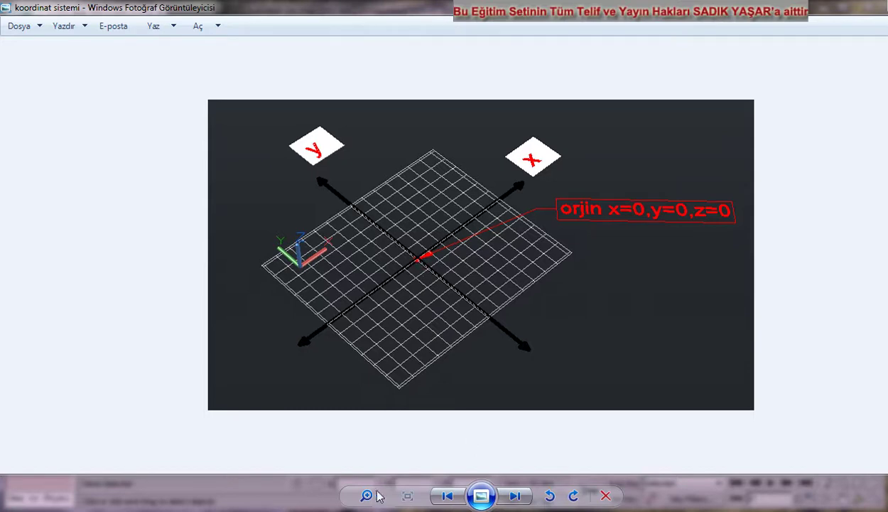
- Zoom into the Perspective viewport of the empty reset scene
scroll(570, 357, up, 2)
scroll(579, 384, up, 2)
scroll(576, 370, up, 2)
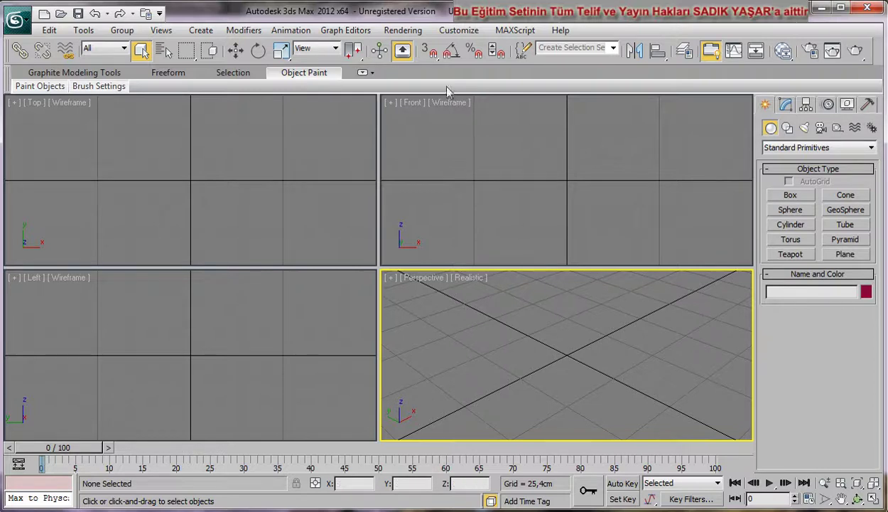
- Open Grid and Snap Settings on the Home Grid page and select the 25,4cm Grid Spacing value
right_click(431, 57)
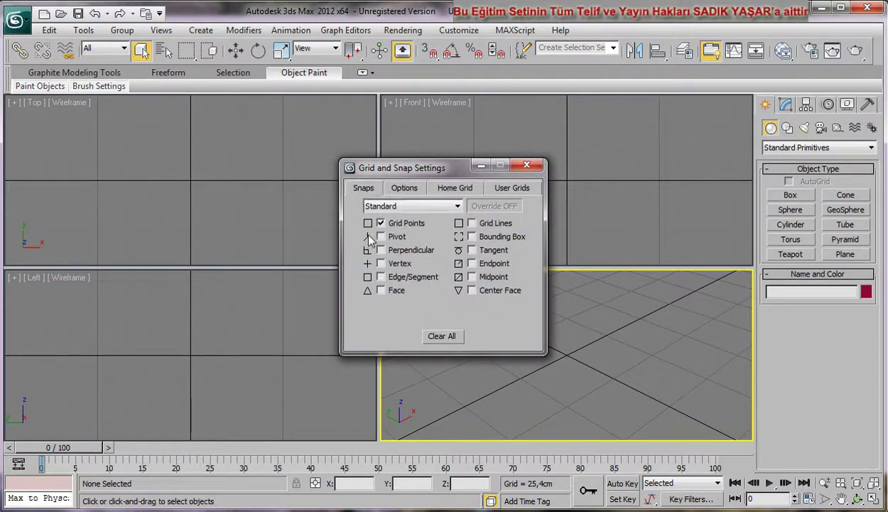
click(462, 189)
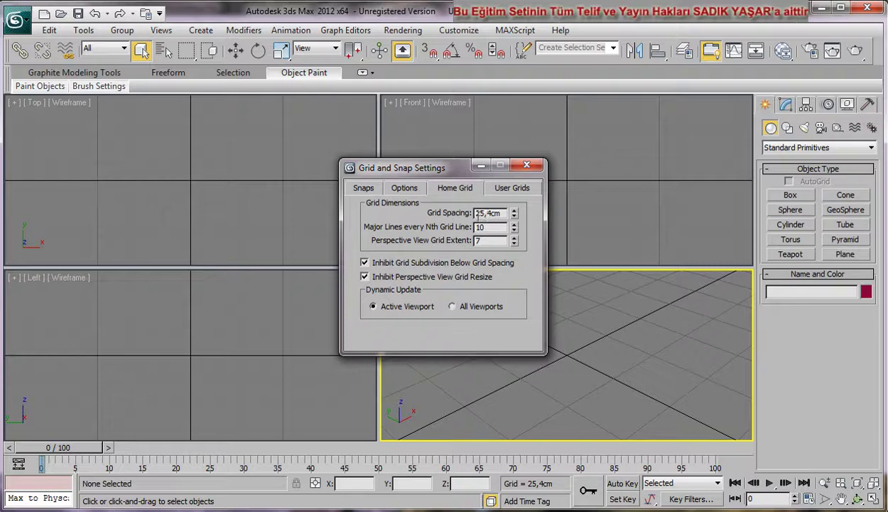
drag(494, 212, 453, 213)
click(486, 214)
double_click(481, 213)
drag(502, 213, 466, 213)
click(487, 213)
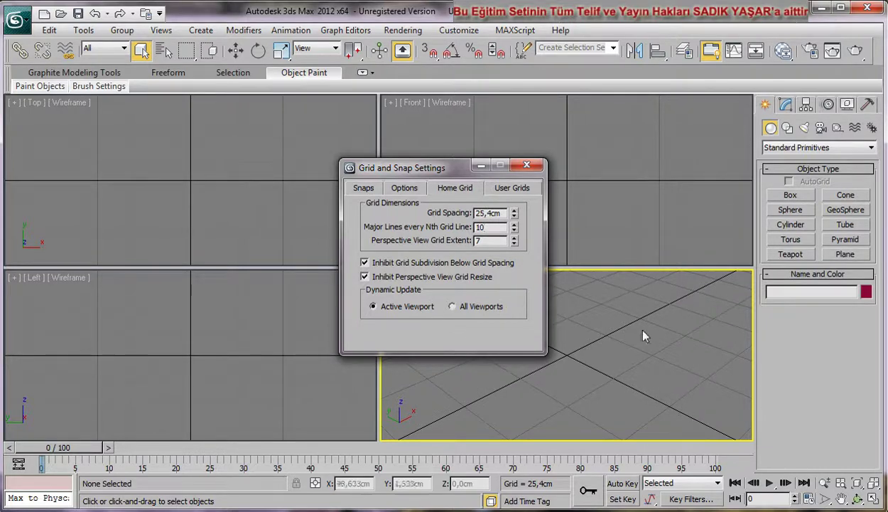
- Pan the Top view, zoom the Perspective view, and review the Snaps page with only Grid Points enabled
click(235, 188)
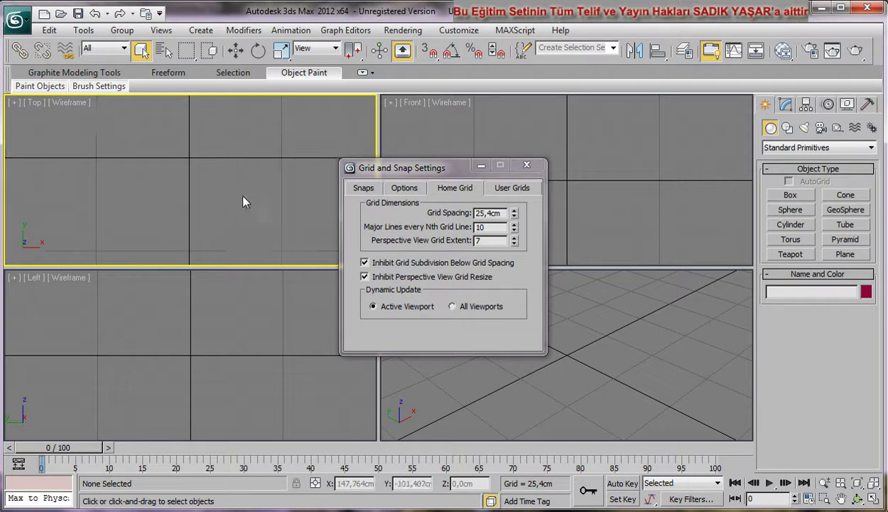
middle_drag(197, 147, 177, 146)
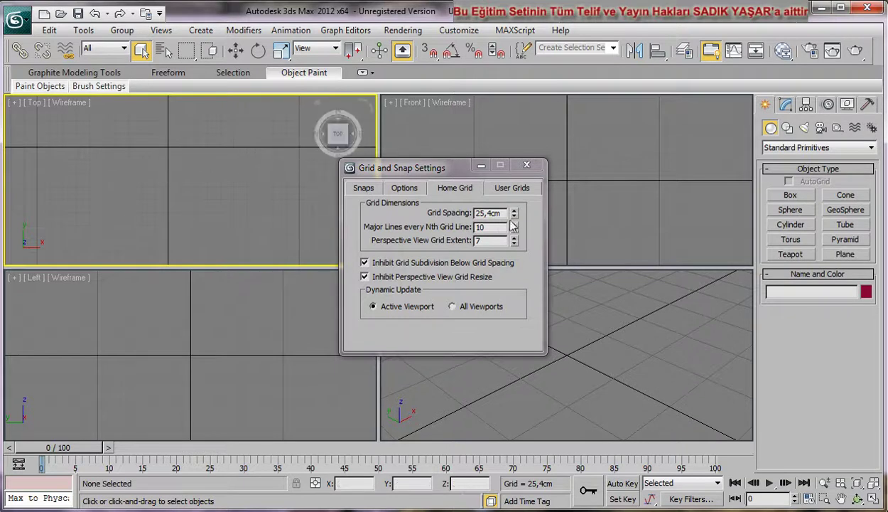
click(488, 241)
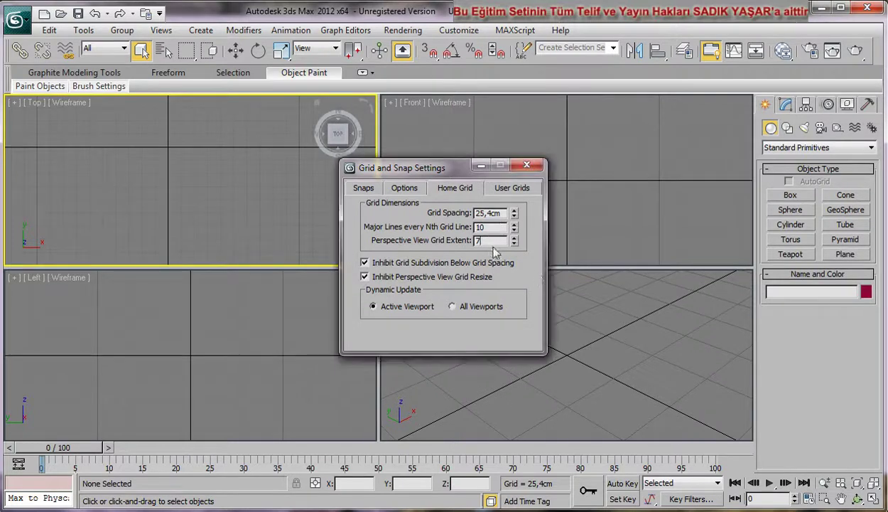
click(661, 389)
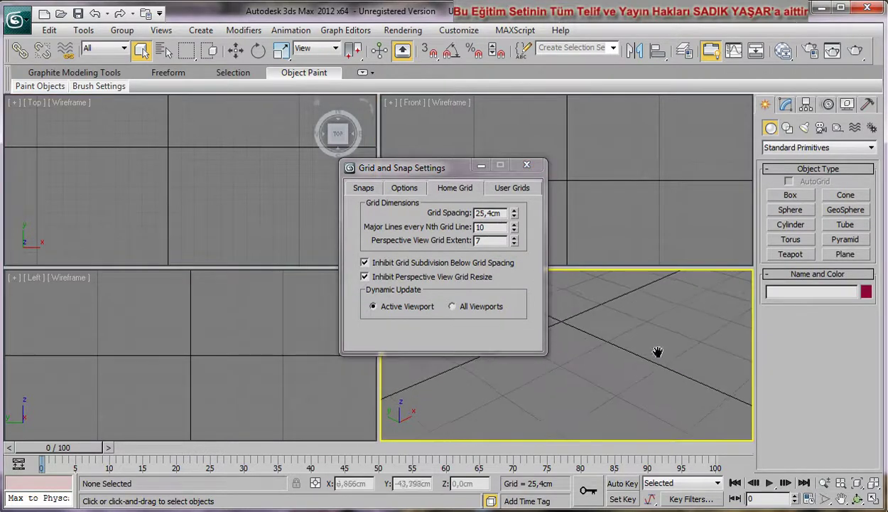
scroll(646, 367, down, 2)
scroll(624, 364, down, 2)
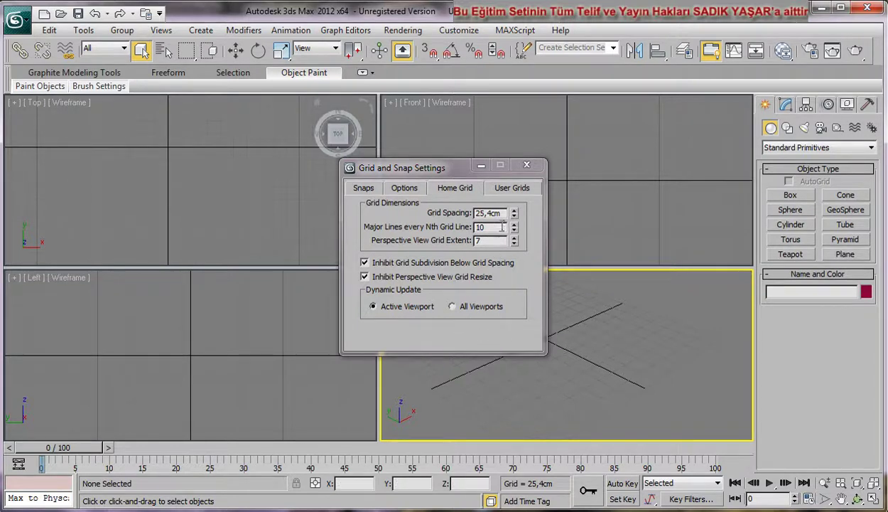
click(364, 189)
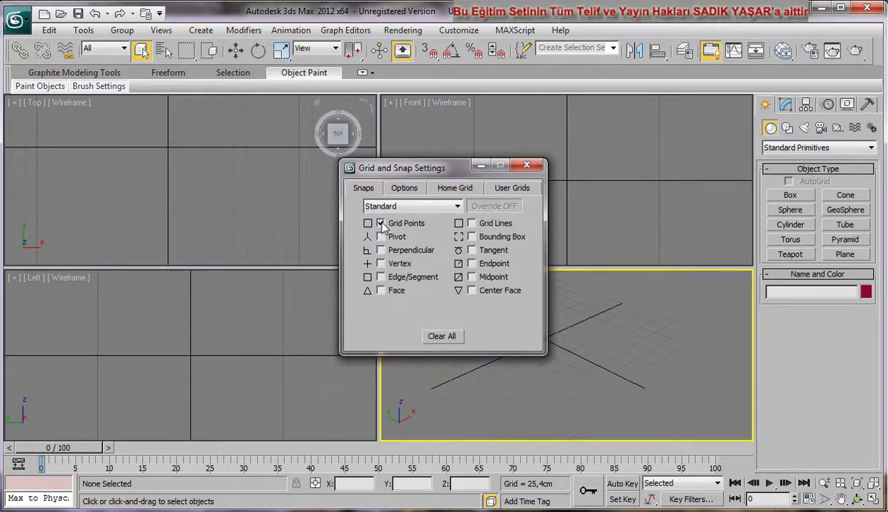
- Close the grid settings and make a first box attempt in Perspective, then cancel it
click(527, 165)
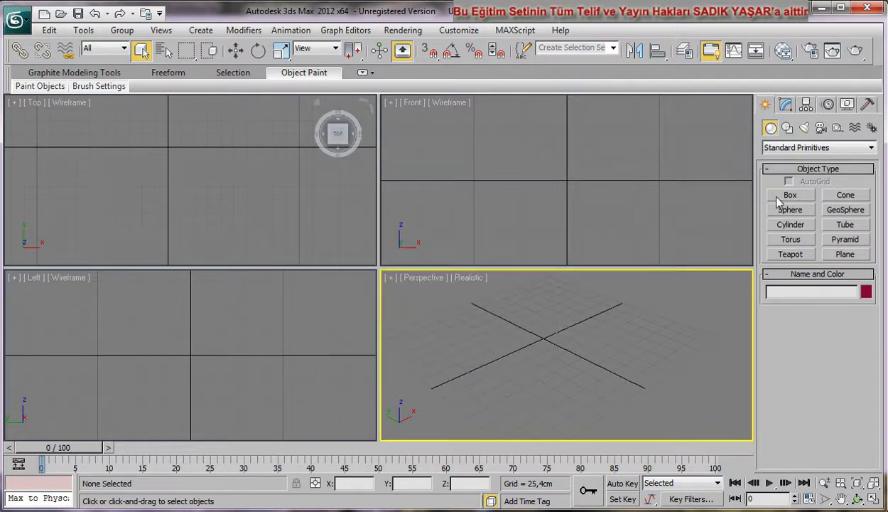
click(786, 197)
scroll(538, 353, up, 2)
scroll(533, 388, up, 2)
drag(534, 373, 529, 407)
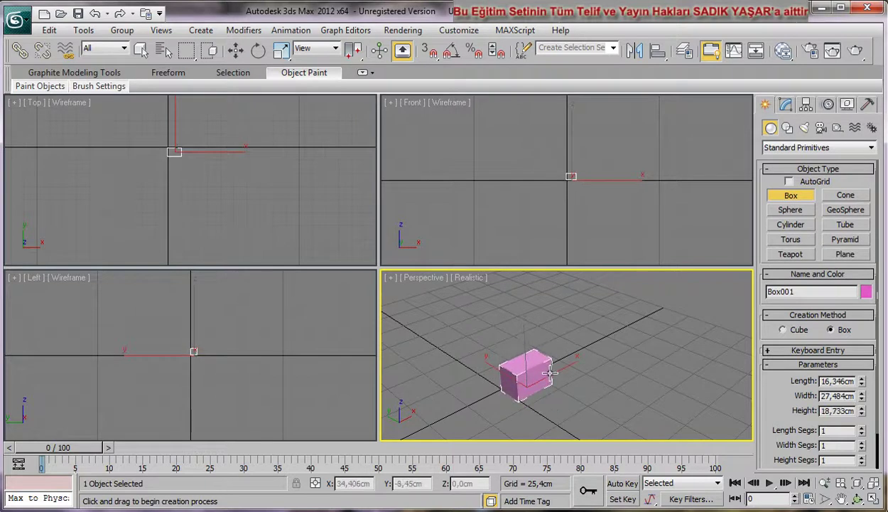
right_click(549, 368)
- With 3D snap on, build Box001 from the origin at 25,4 × 25,4 × 50,8 cm and show its parameters
click(428, 52)
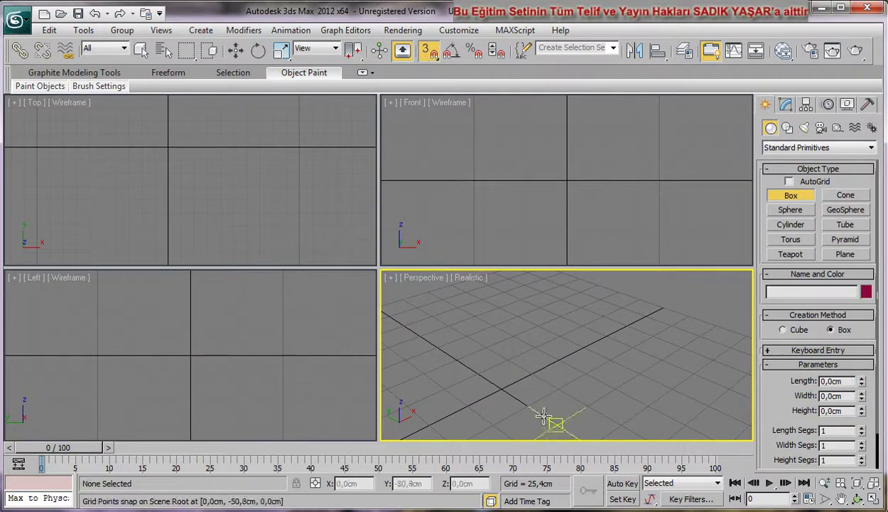
drag(531, 374, 534, 402)
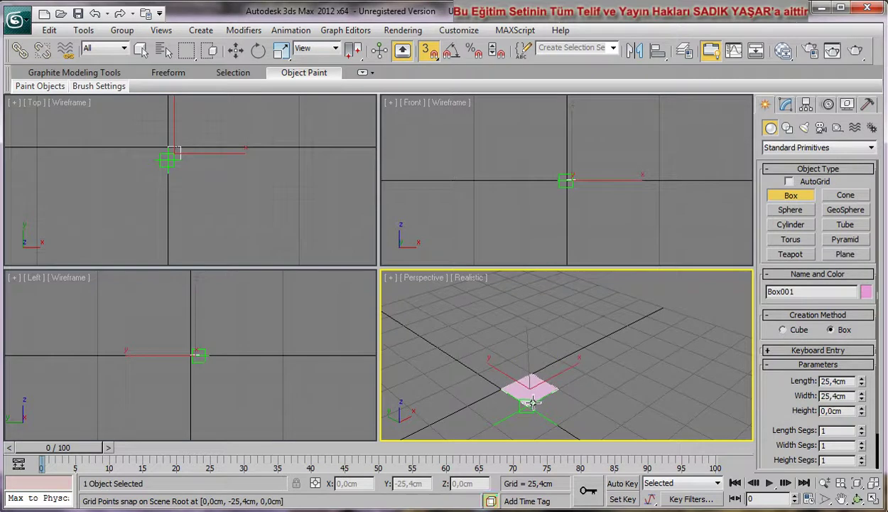
click(522, 342)
right_click(558, 384)
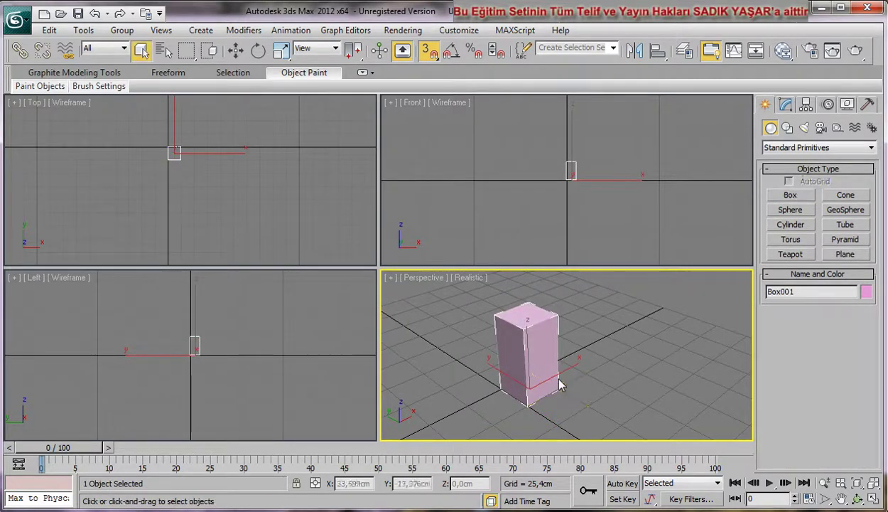
click(783, 106)
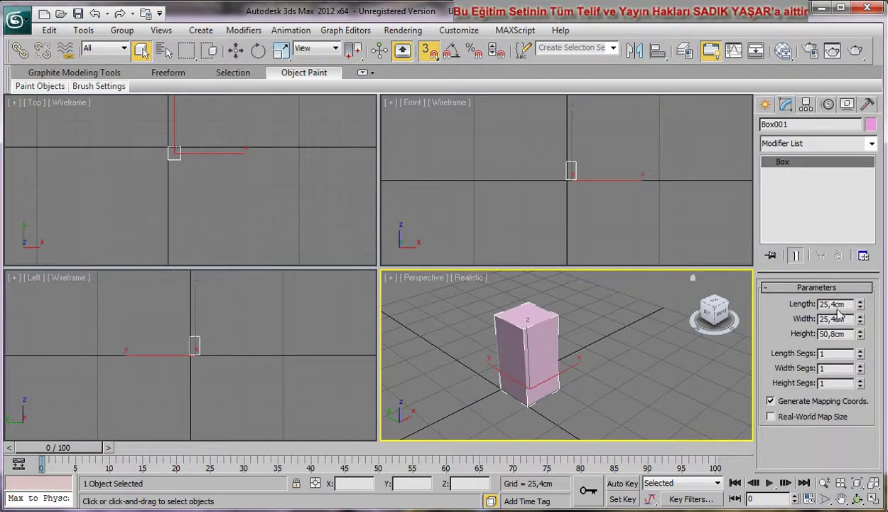
- Pan and zoom the Top view onto the box's square footprint
middle_drag(183, 181, 158, 142)
scroll(184, 166, up, 2)
scroll(184, 167, up, 2)
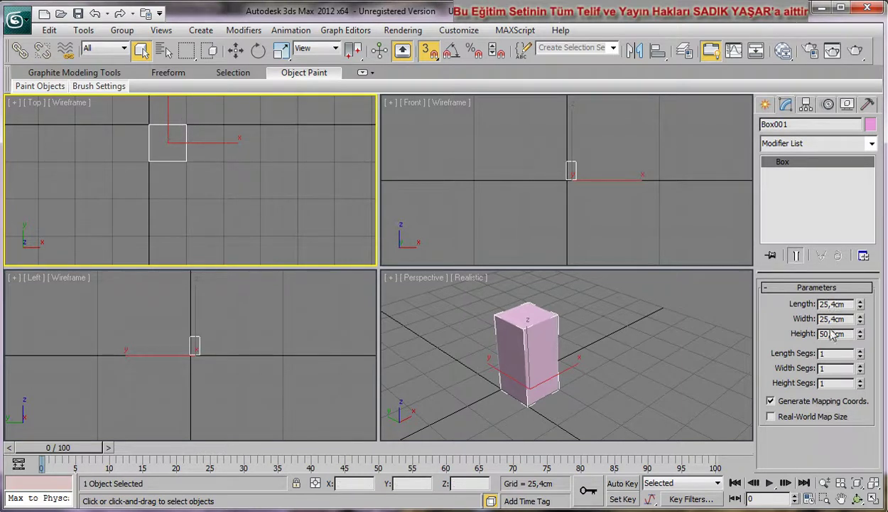
- Confirm the 25,4cm Home Grid spacing in Grid and Snap Settings, then close the dialog
right_click(432, 55)
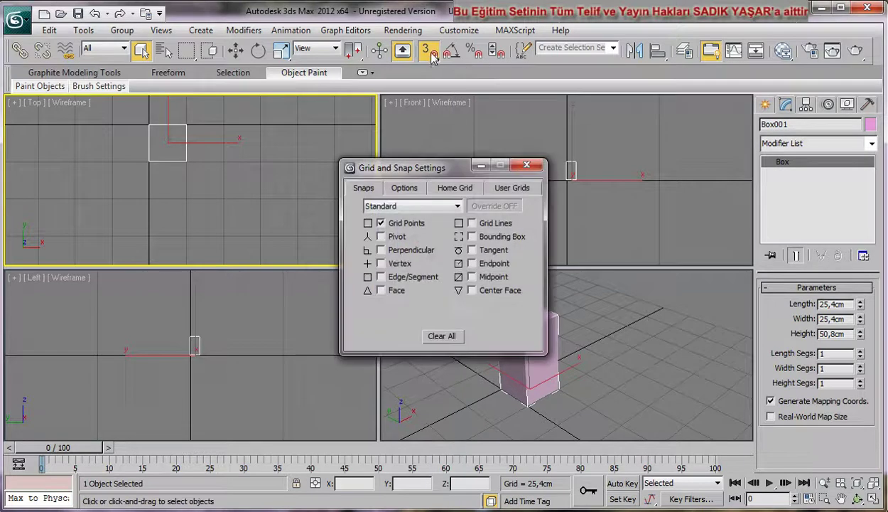
click(451, 187)
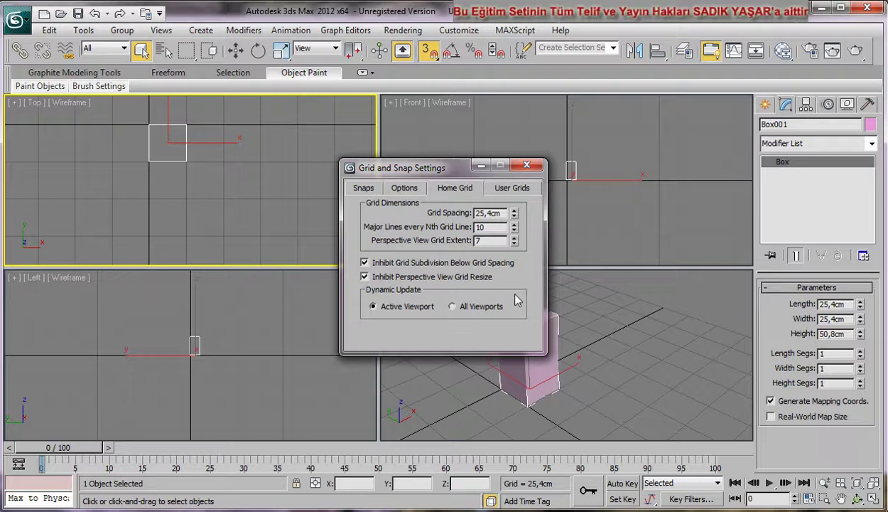
click(527, 165)
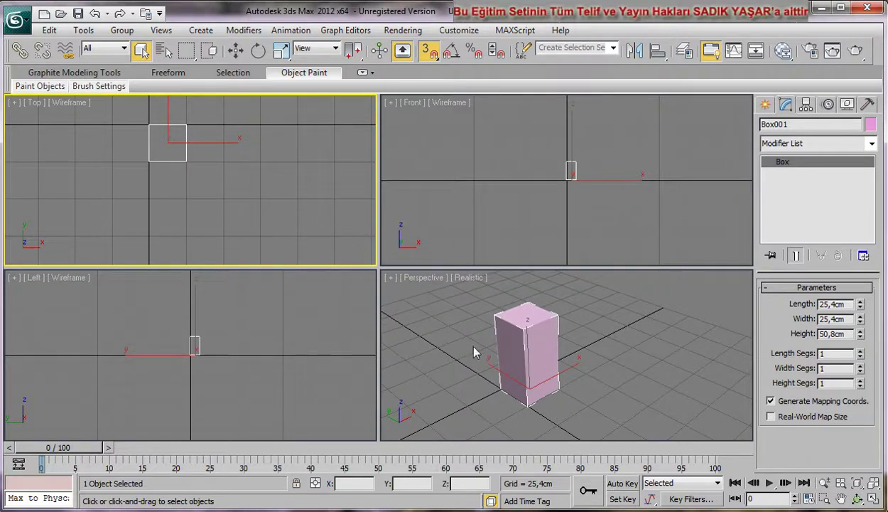
middle_drag(467, 351, 495, 353)
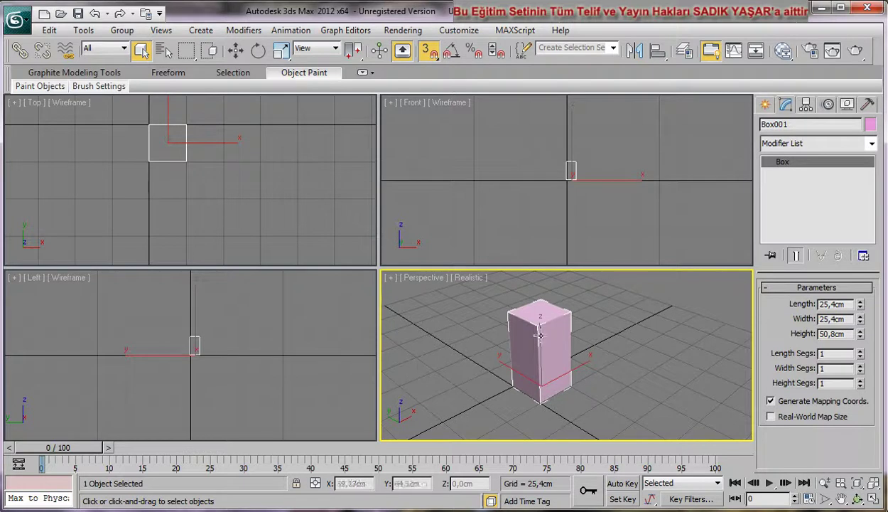
- Turn on Affect Pivot Only in Box001's Hierarchy Pivot settings and inspect the pivot at its base
click(805, 104)
click(819, 196)
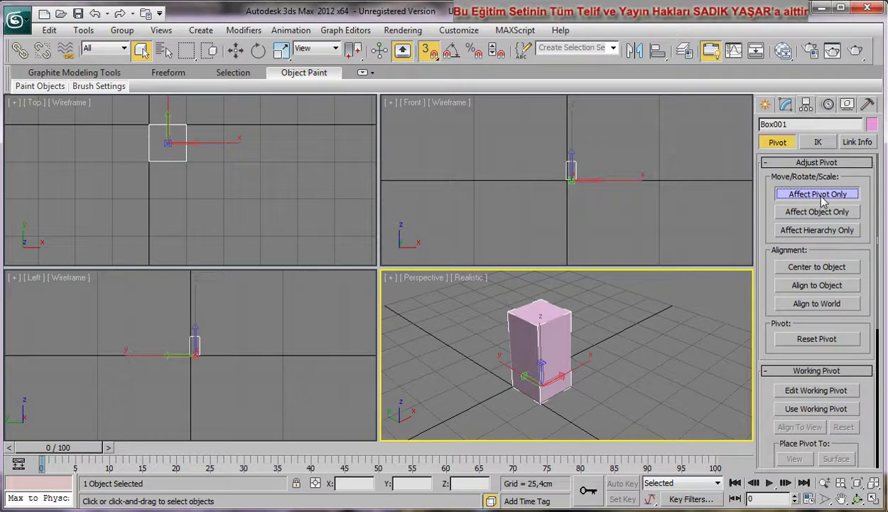
click(766, 105)
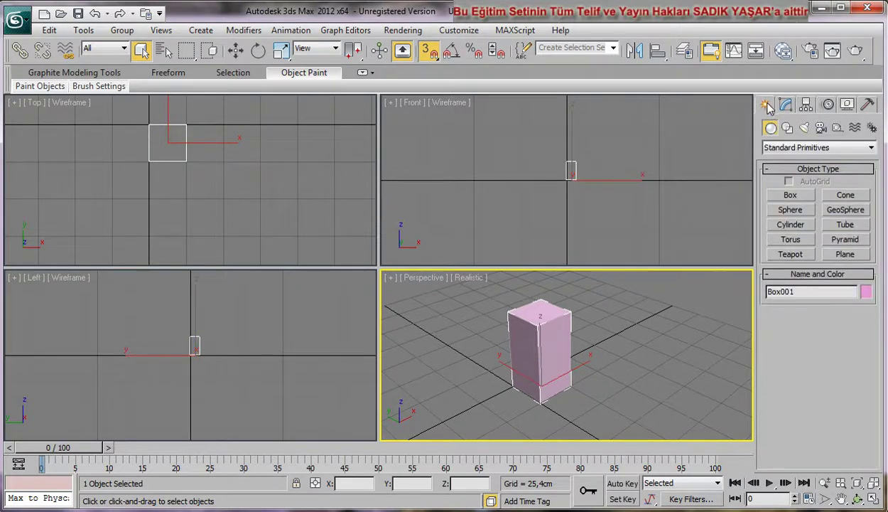
click(806, 105)
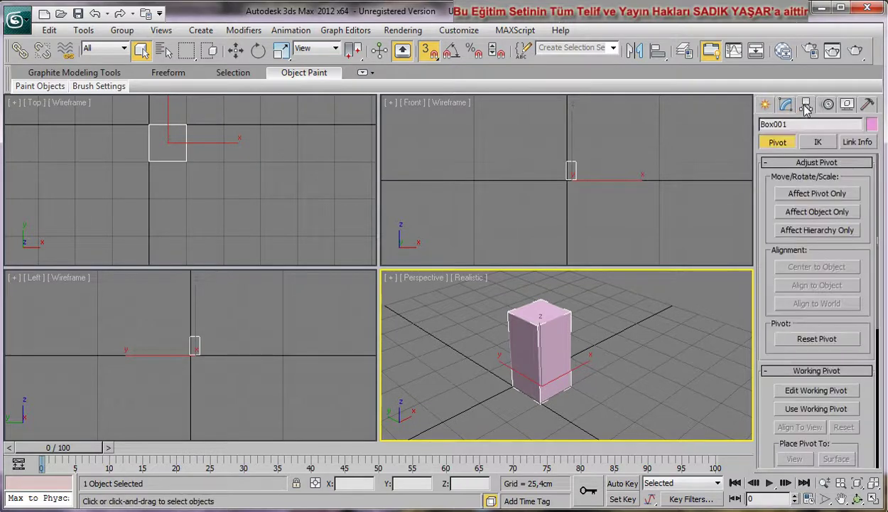
click(816, 194)
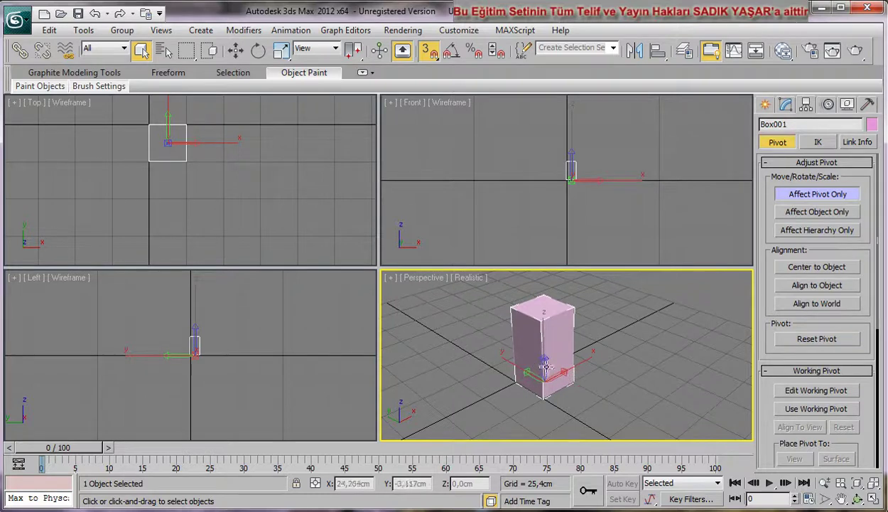
scroll(612, 384, up, 1)
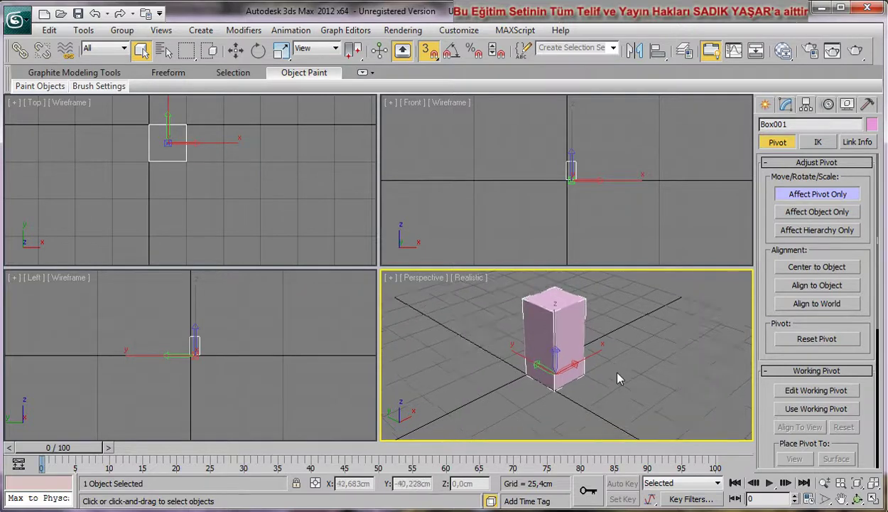
scroll(620, 371, up, 3)
scroll(559, 383, up, 1)
scroll(559, 384, down, 1)
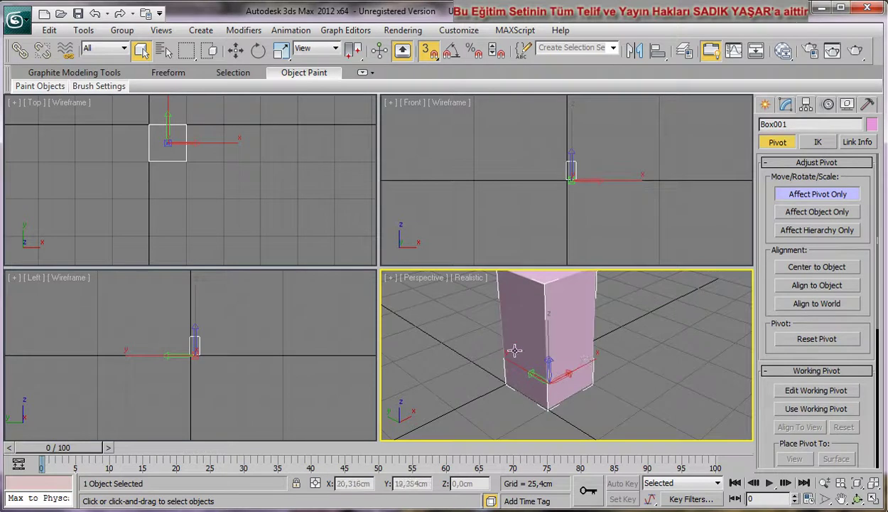
scroll(601, 356, down, 2)
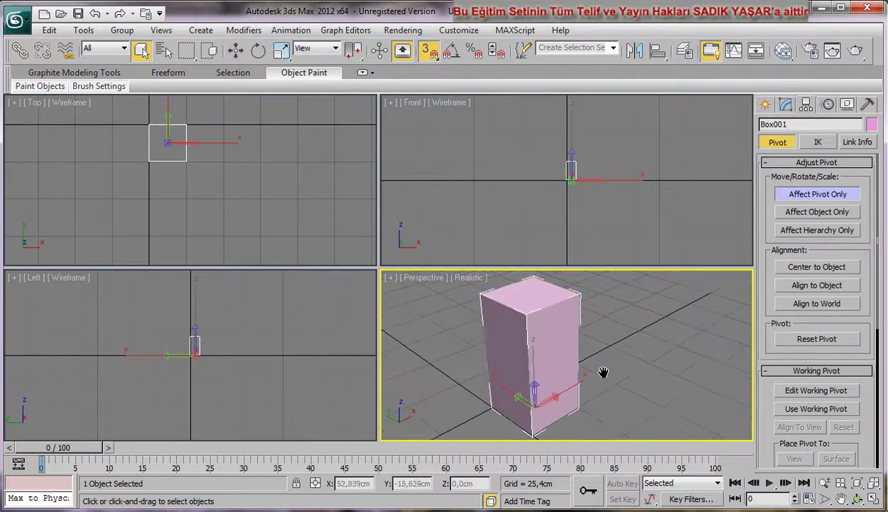
middle_drag(596, 404, 612, 385)
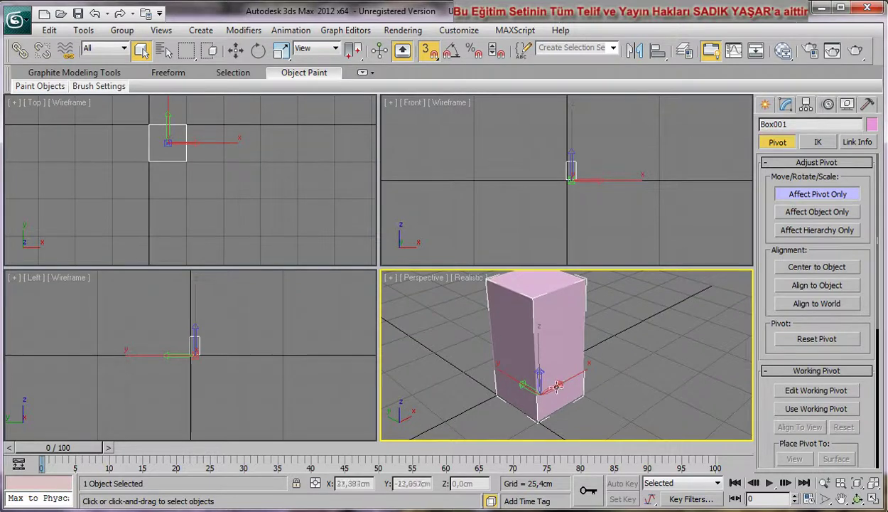
scroll(594, 380, down, 3)
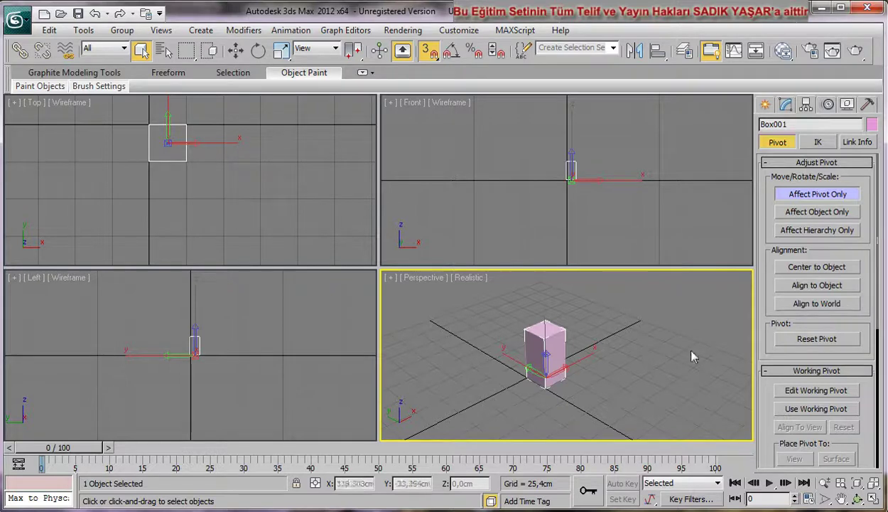
scroll(585, 387, up, 2)
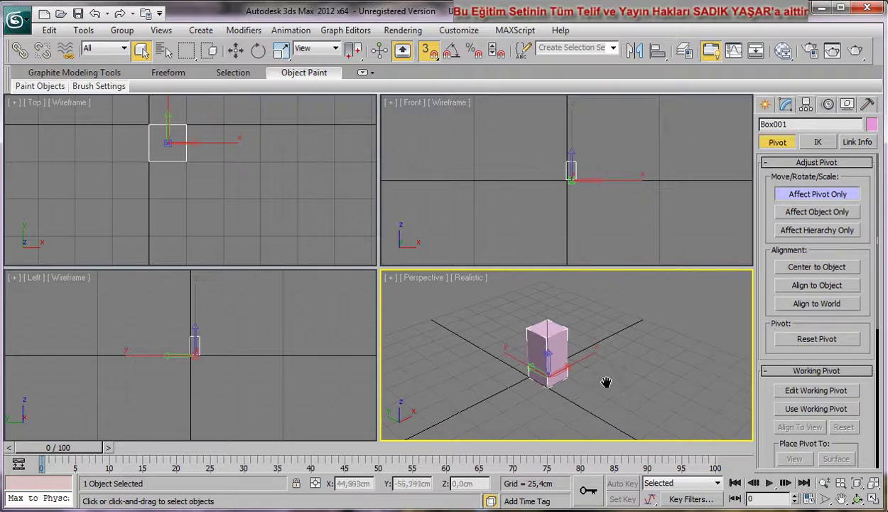
scroll(586, 371, up, 2)
middle_drag(577, 387, 607, 372)
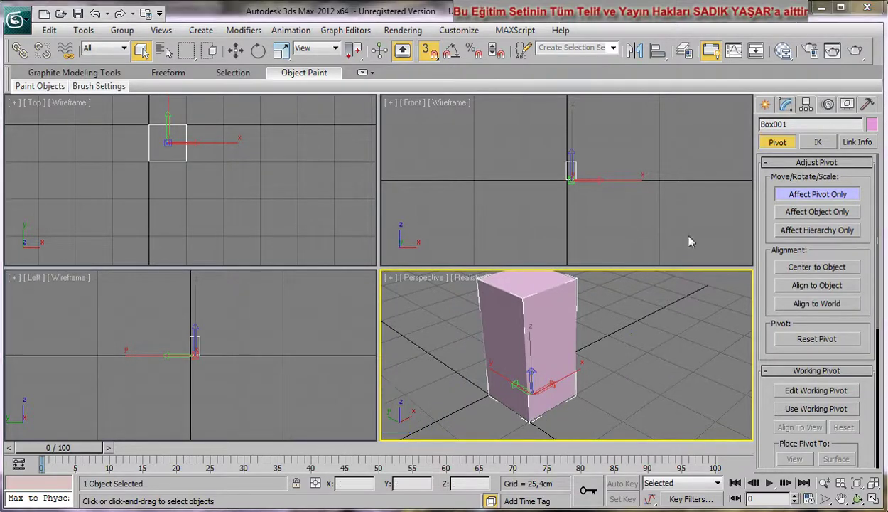
- Exit pivot editing to show Box001's parameters: 25,4 cm length and width, 50,8 cm height
click(766, 105)
click(786, 105)
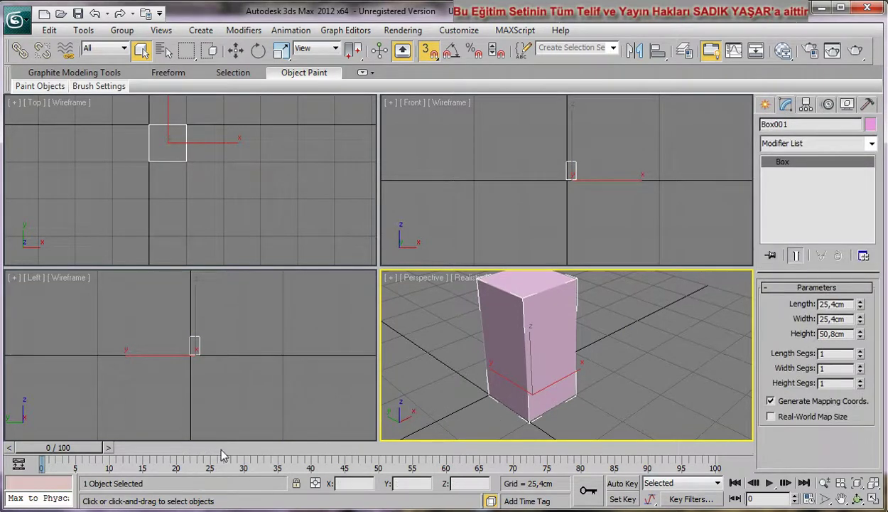
drag(388, 384, 430, 440)
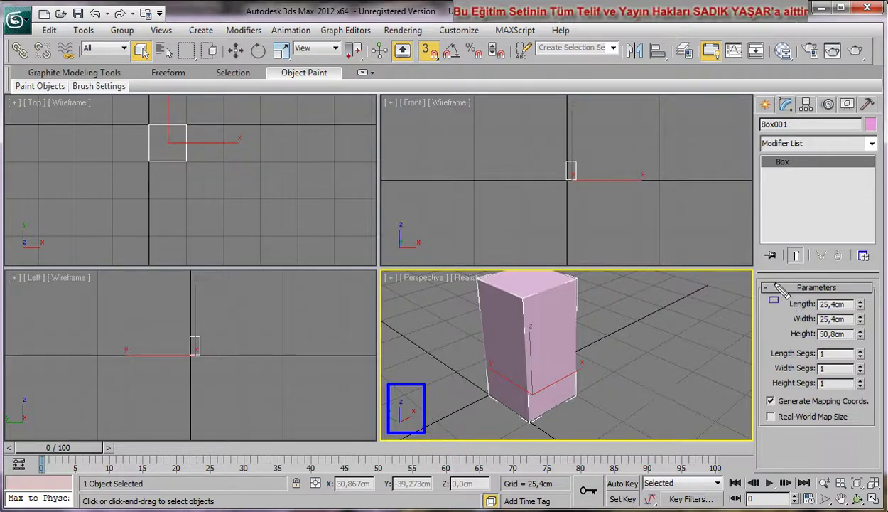
drag(758, 282, 879, 375)
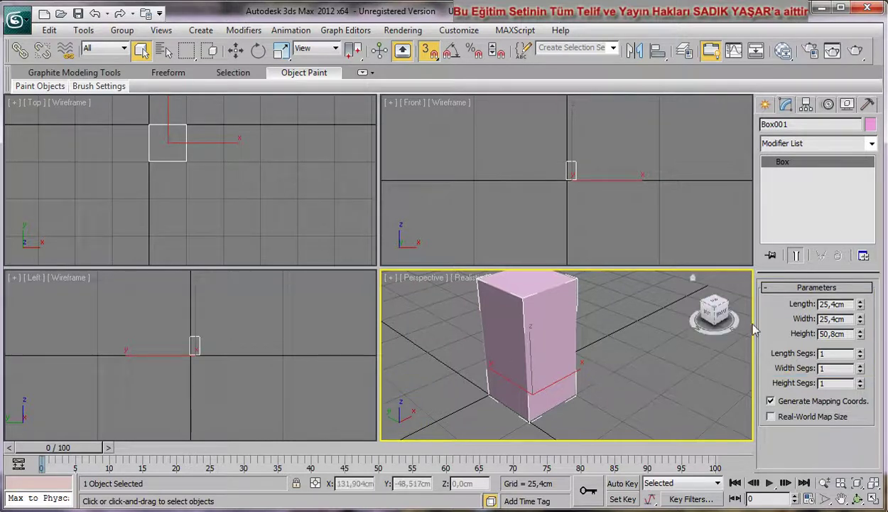
alt+middle_drag(637, 336, 638, 372)
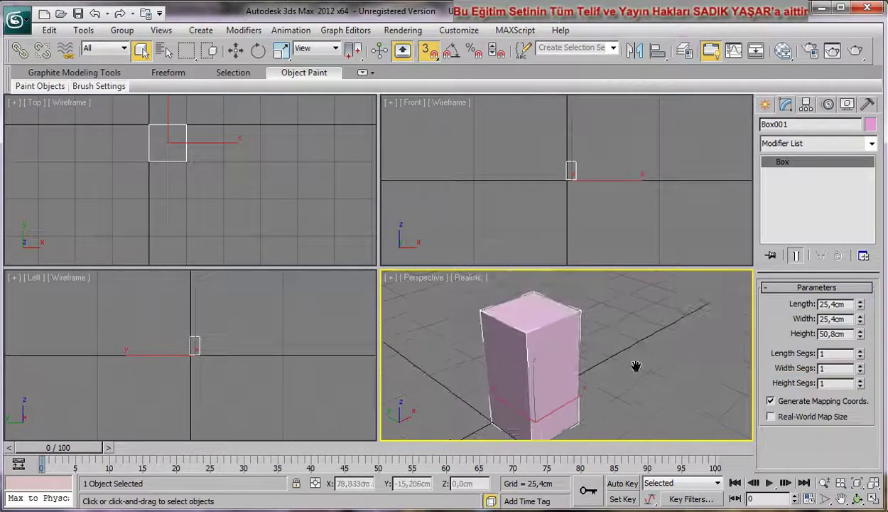